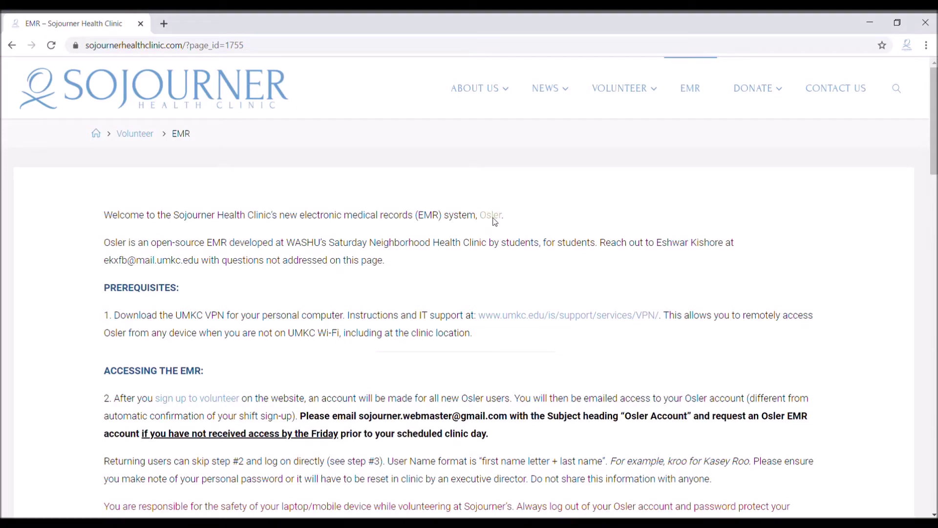
Open the Osler sign-in page from the 'Osler' link in the EMR page's welcome sentence.
click(492, 216)
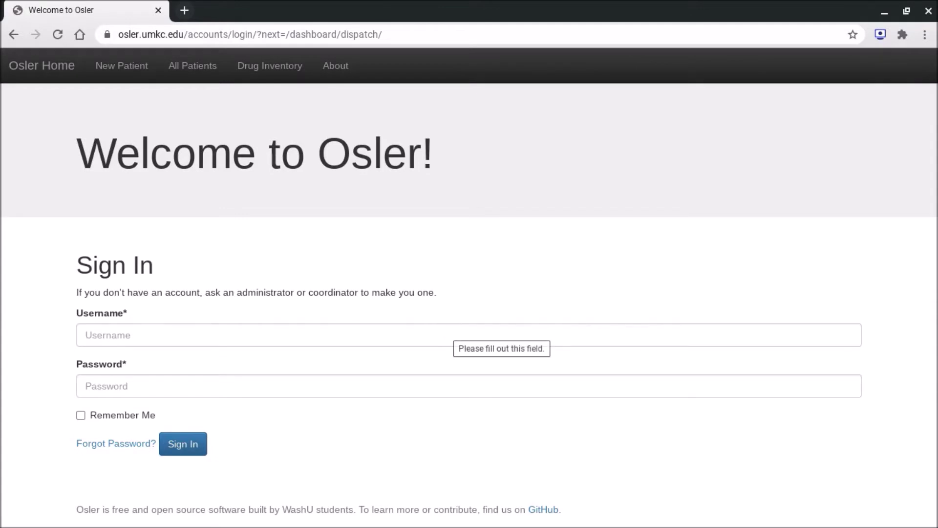
Sign in with the volunteer's username and password and choose Volunteer as today's role.
click(456, 328)
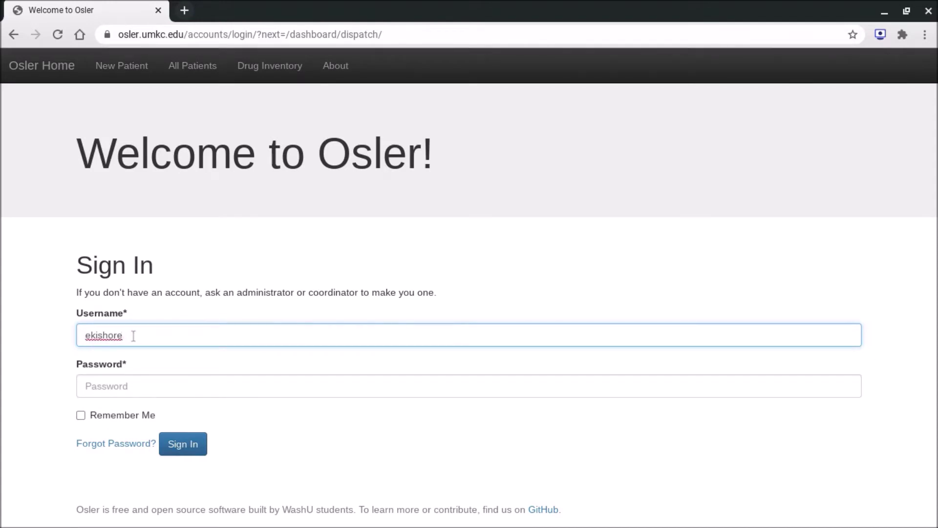
key(Tab)
text(•••••)
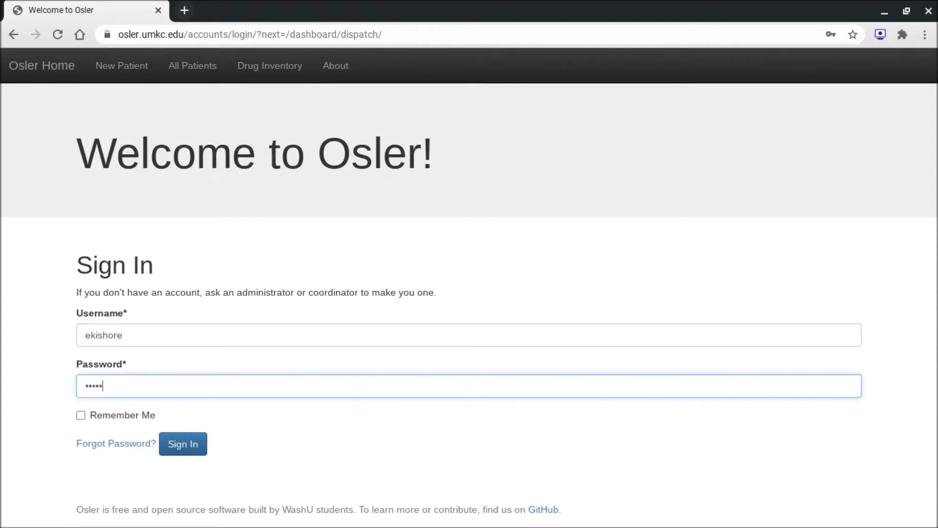
text(•••••)
click(182, 441)
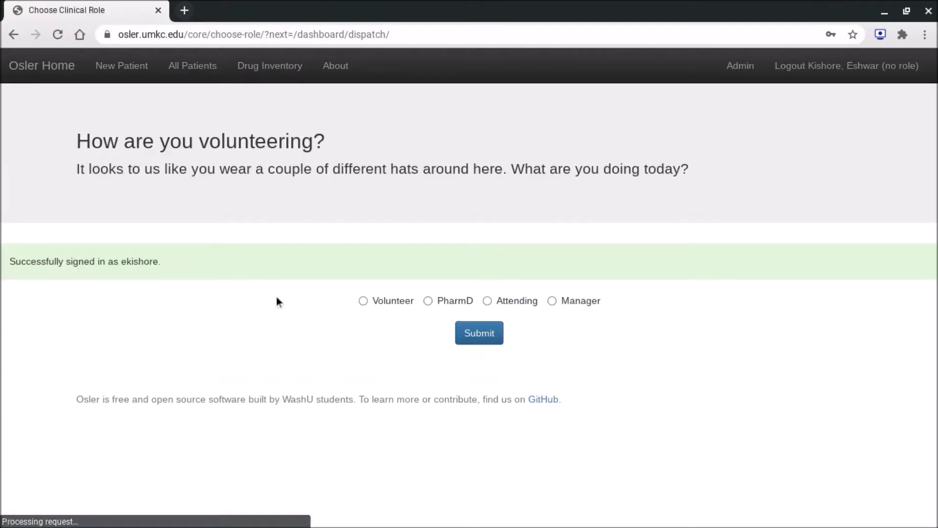
click(399, 300)
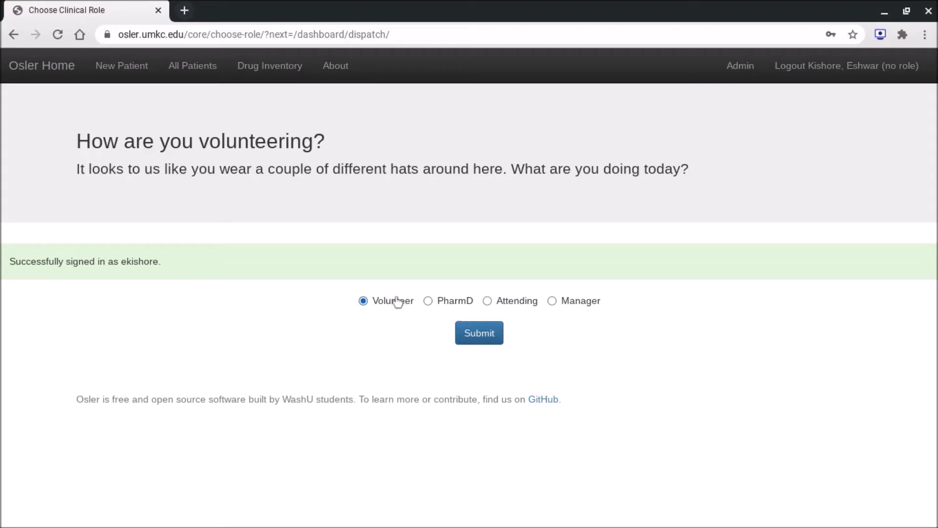
click(477, 335)
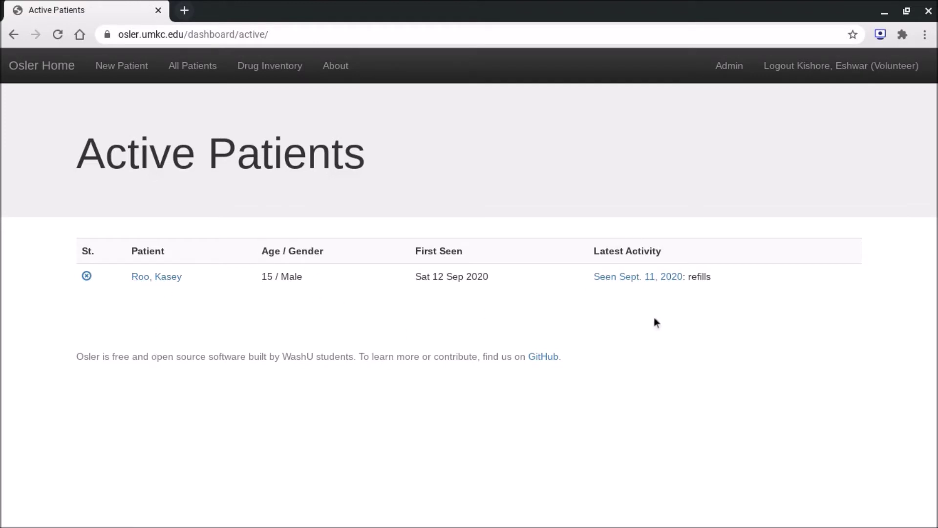
Open the details page of the 15-year-old male patient listed under Active Patients.
click(152, 277)
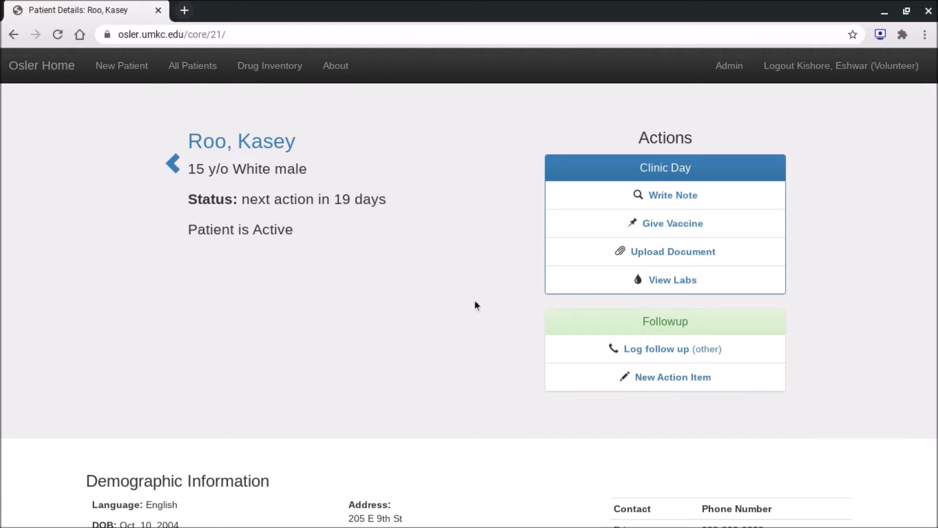
Scroll down to the Demographic Information, Submitted Notes and Action Items sections.
scroll(402, 335, down, 4)
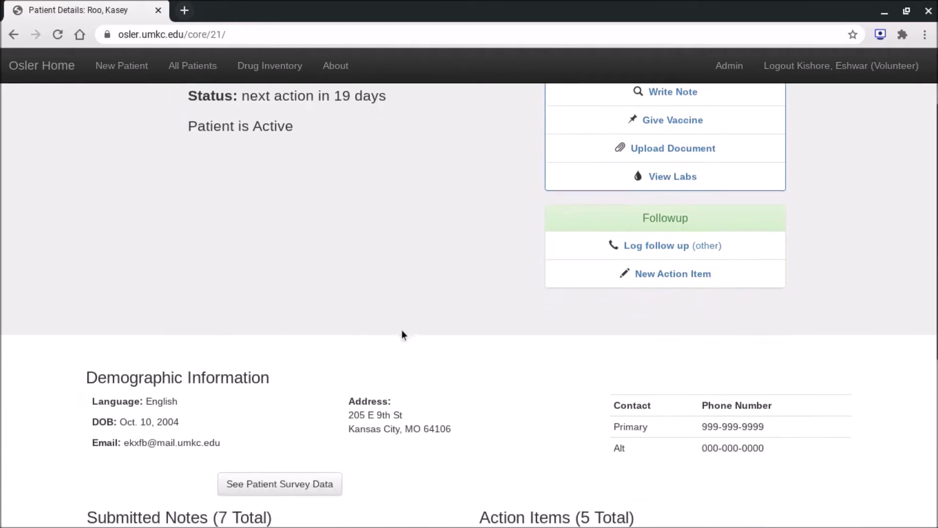
scroll(402, 329, down, 2)
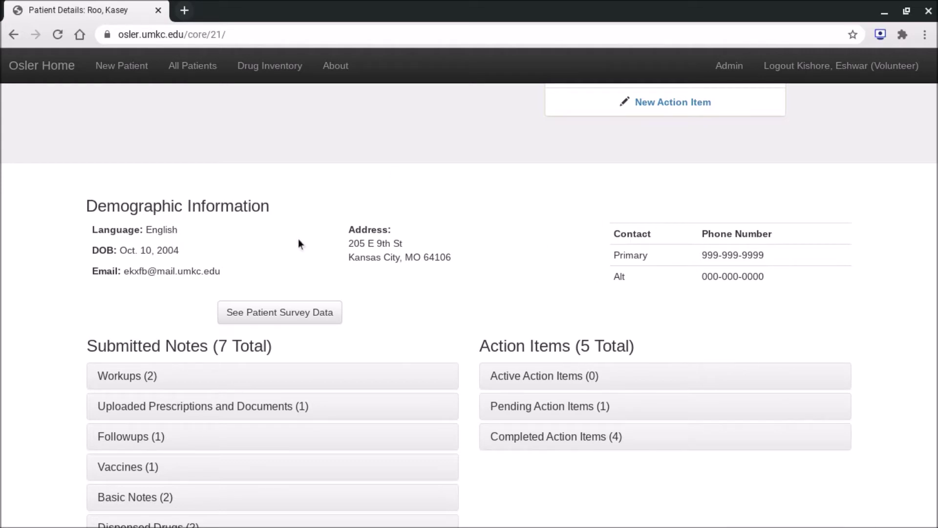
Open 'See Patient Survey Data' and scroll through the medical, social and employment answers.
click(281, 310)
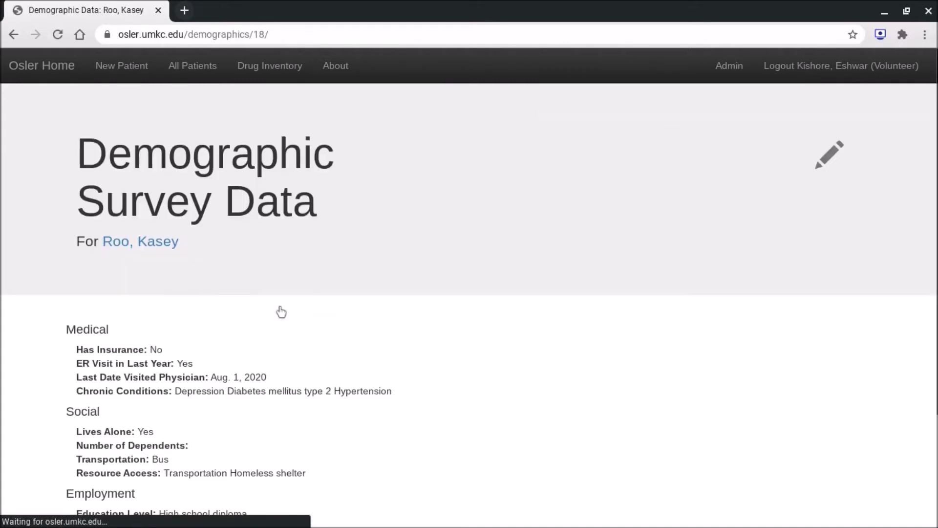
scroll(280, 310, down, 3)
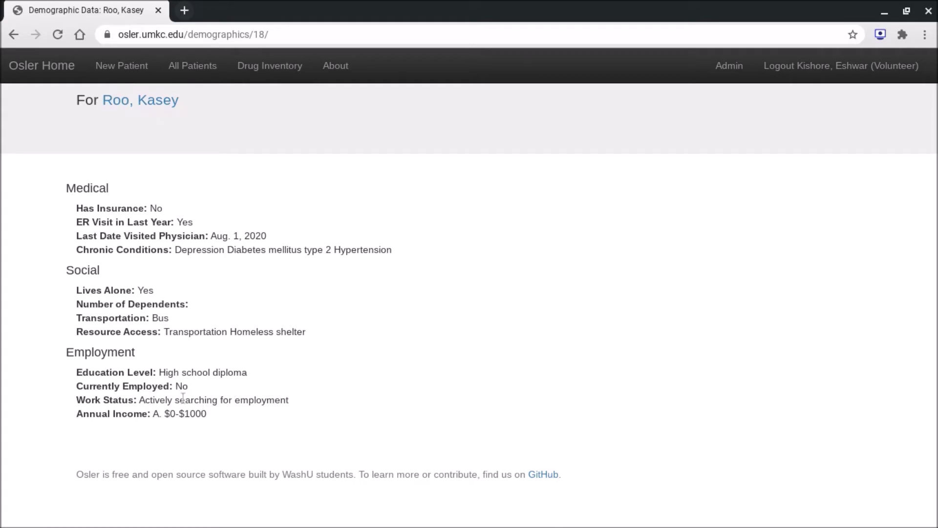
scroll(216, 427, up, 3)
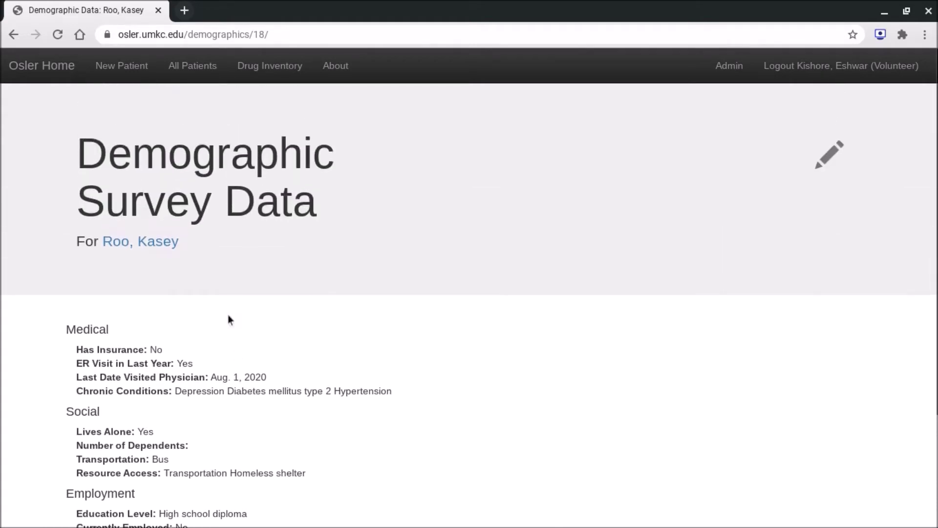
Back on the patient details page, expand the Workups and Uploaded Prescriptions and Documents notes.
click(156, 244)
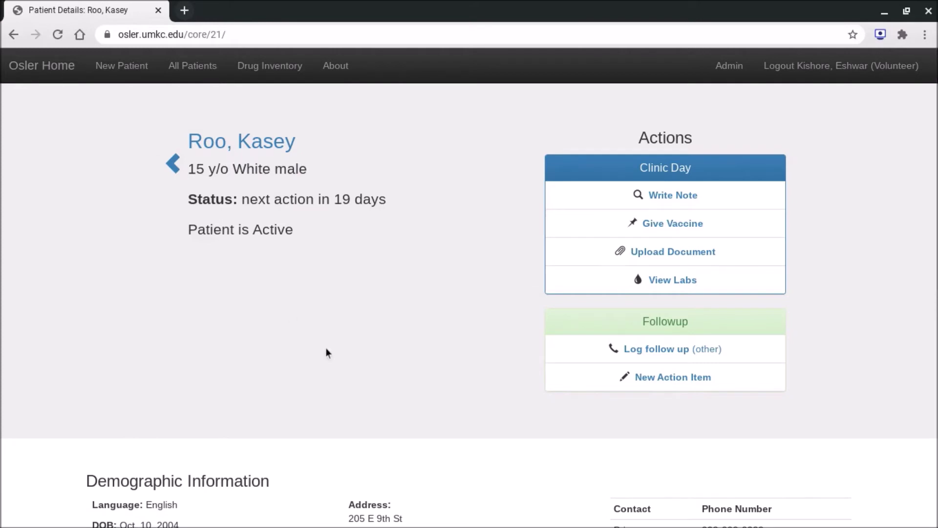
scroll(325, 348, down, 8)
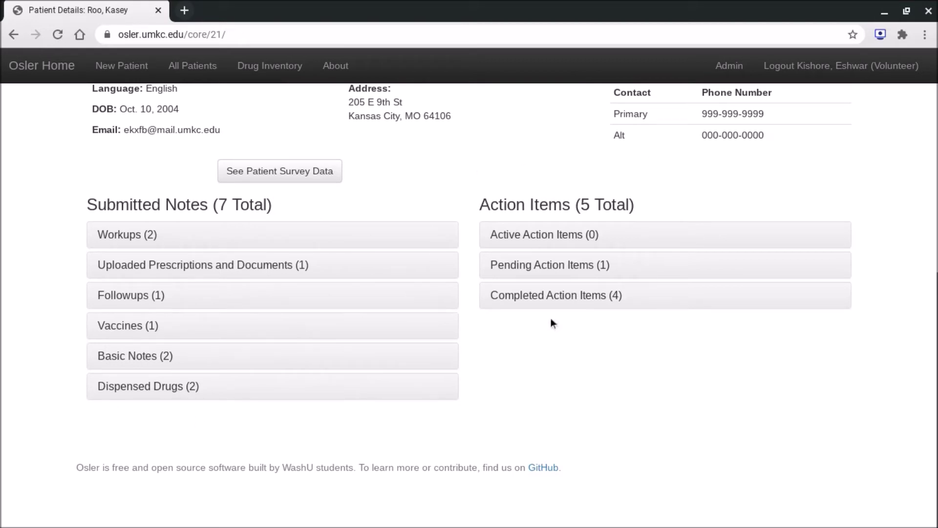
click(132, 239)
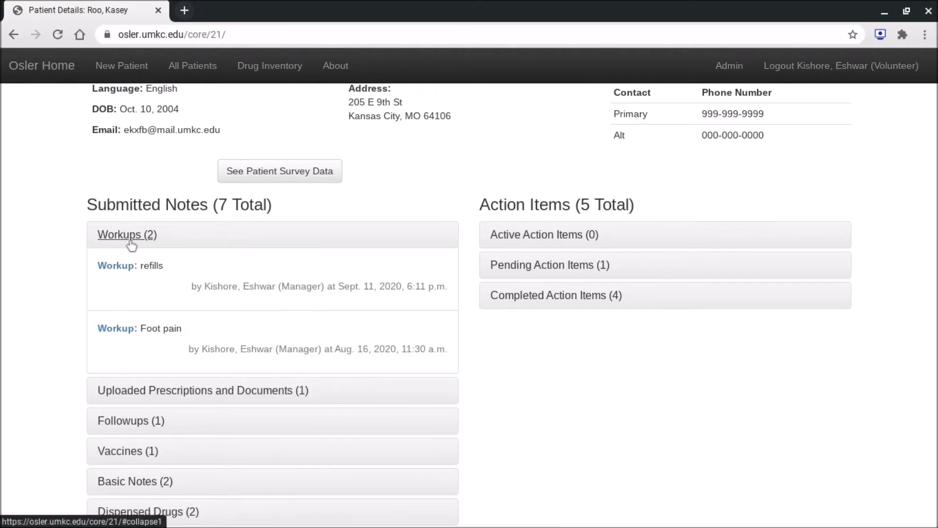
scroll(131, 244, down, 3)
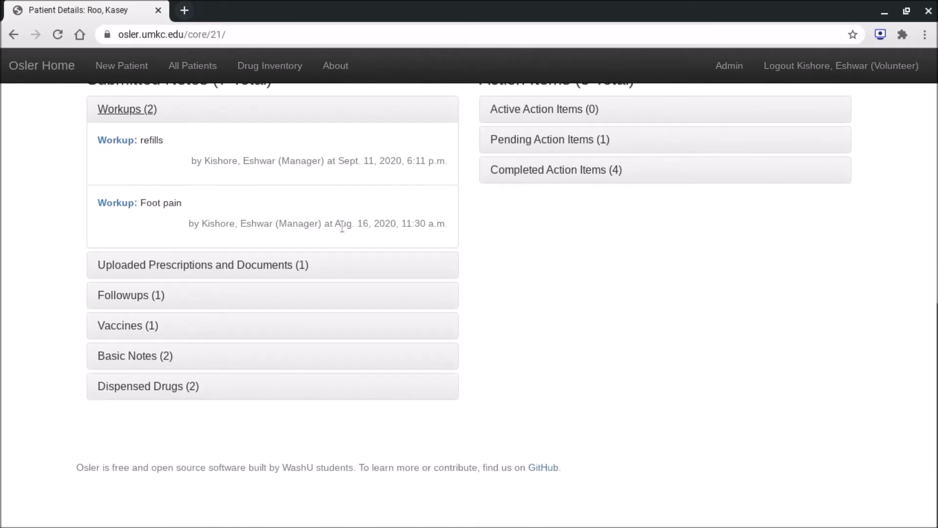
click(185, 264)
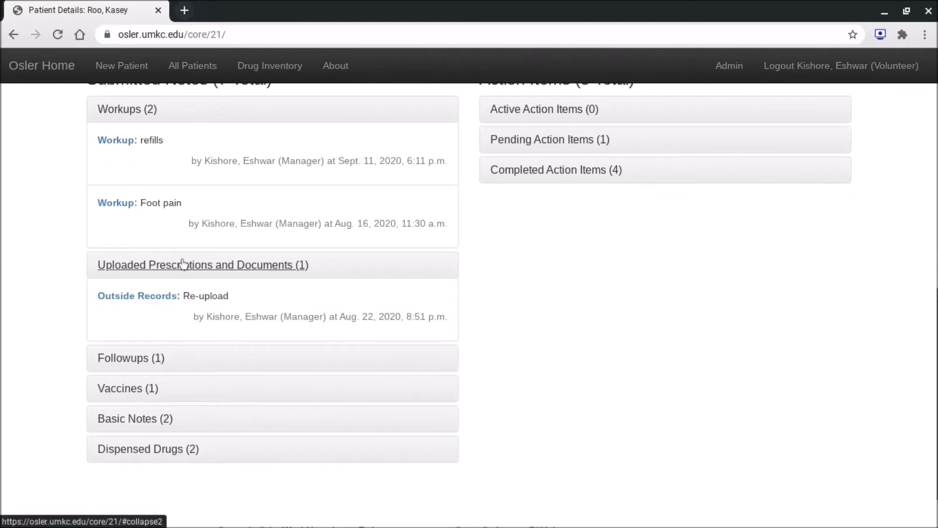
scroll(183, 264, down, 2)
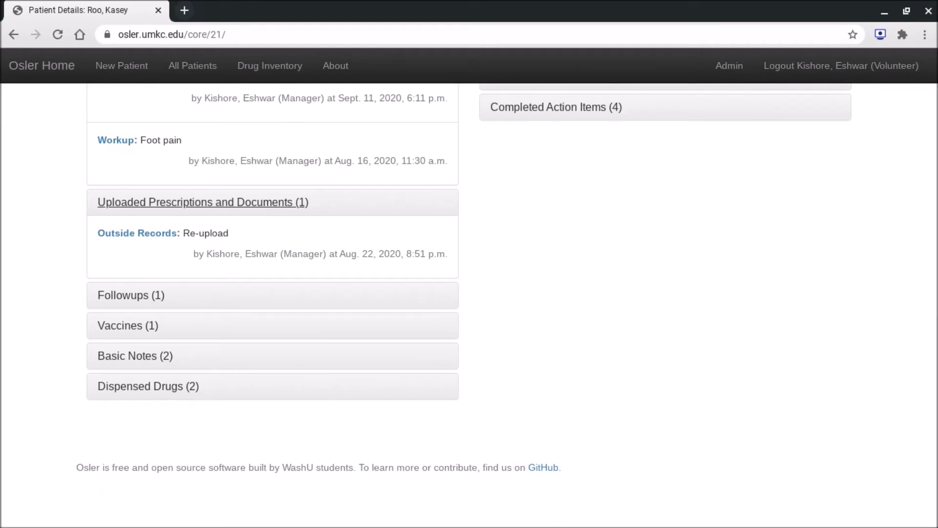
Expand the Followups, Vaccines and Basic Notes sections of the submitted notes.
click(140, 289)
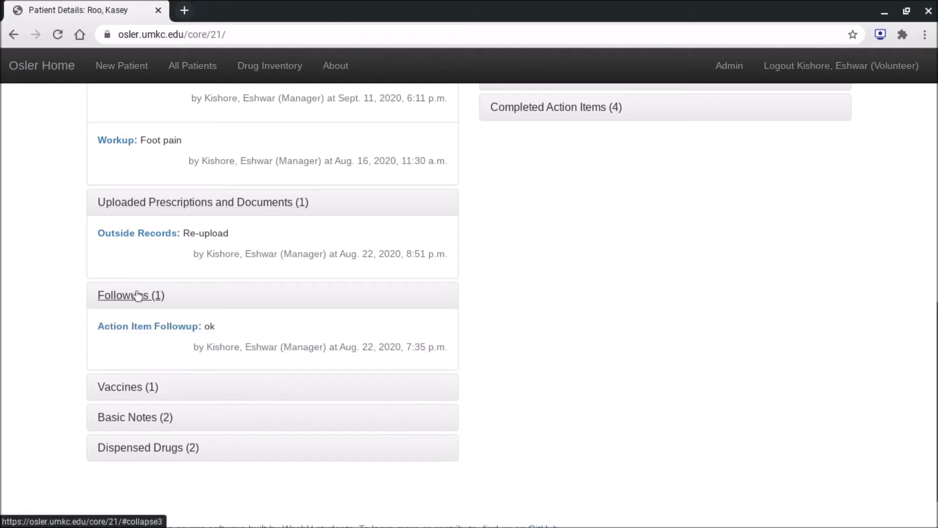
scroll(138, 295, down, 2)
scroll(138, 296, down, 1)
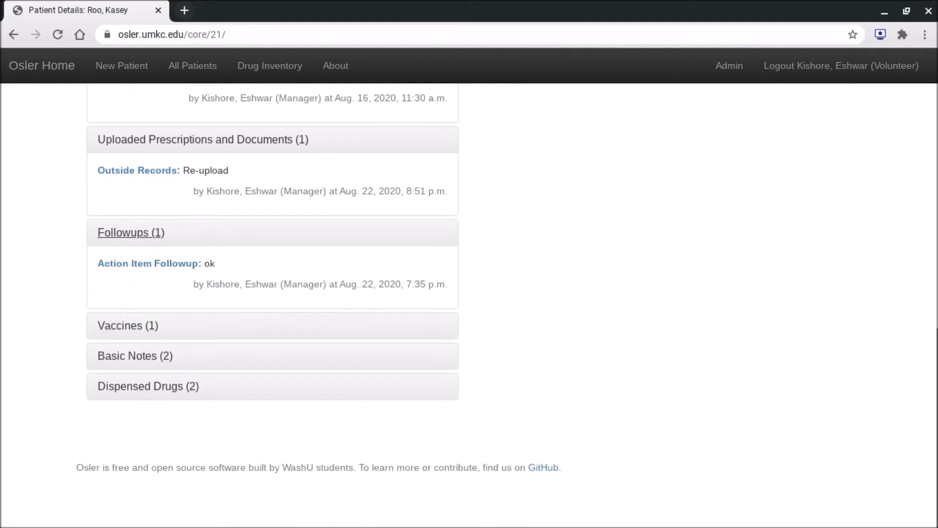
click(130, 324)
scroll(127, 328, down, 2)
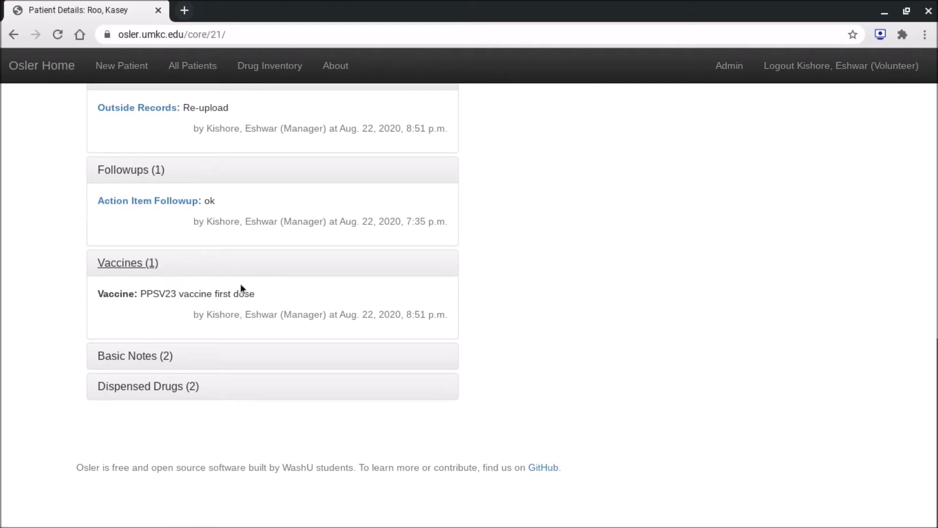
click(133, 356)
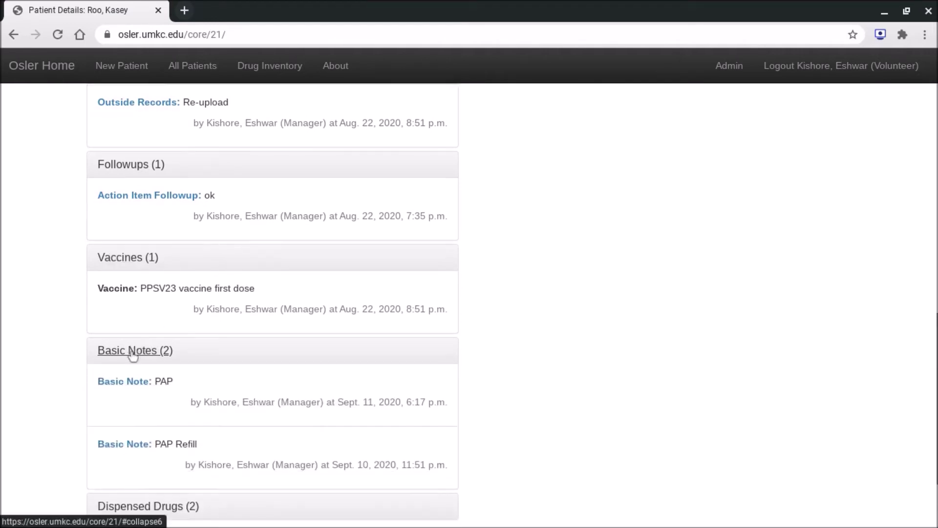
scroll(133, 355, down, 3)
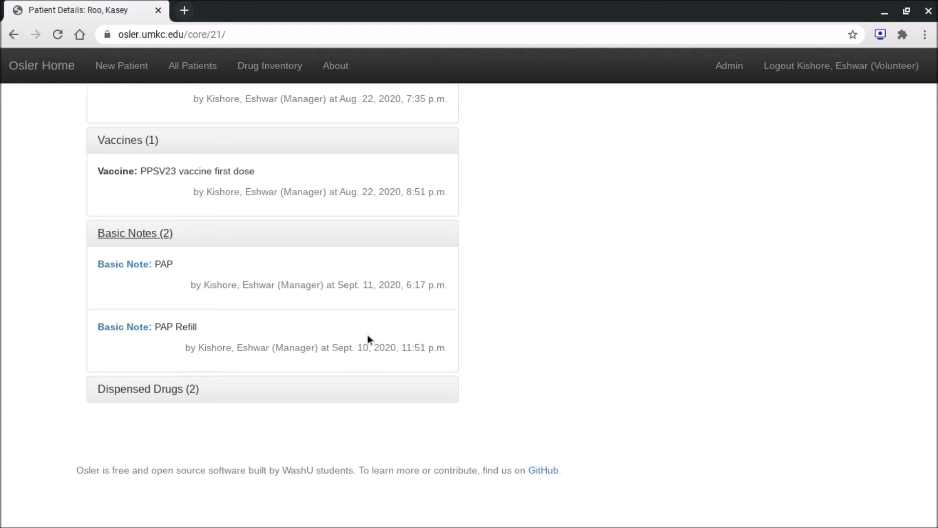
Expand Dispensed Drugs, then scroll back up to the Submitted Notes and Action Items headings.
click(132, 386)
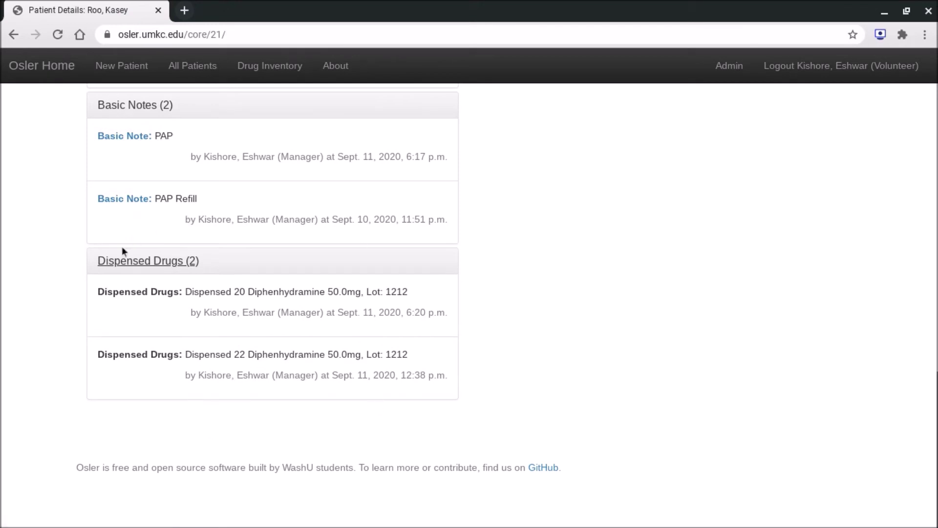
scroll(308, 309, up, 1)
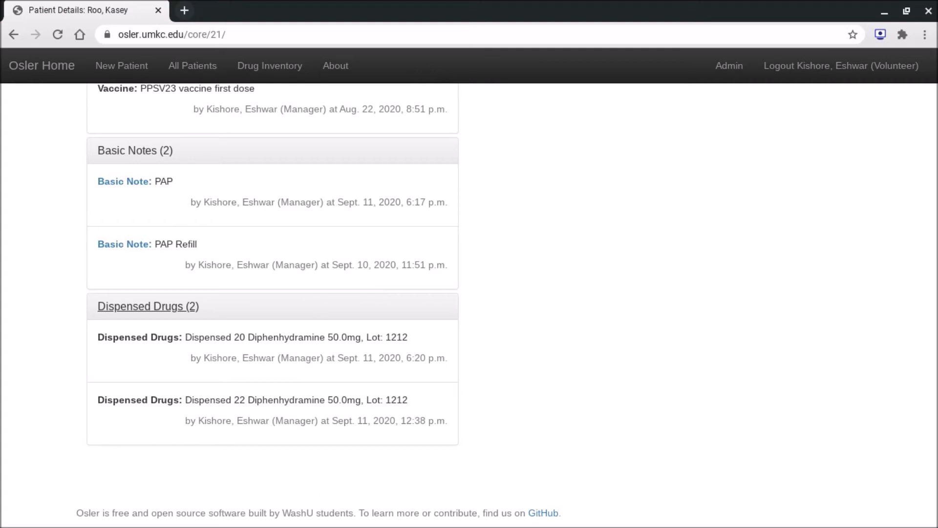
scroll(273, 303, up, 9)
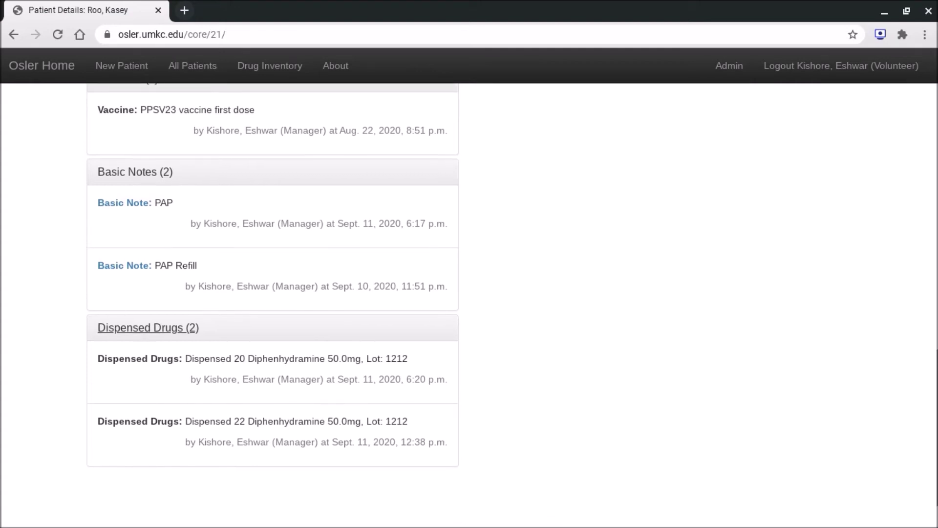
scroll(469, 305, up, 3)
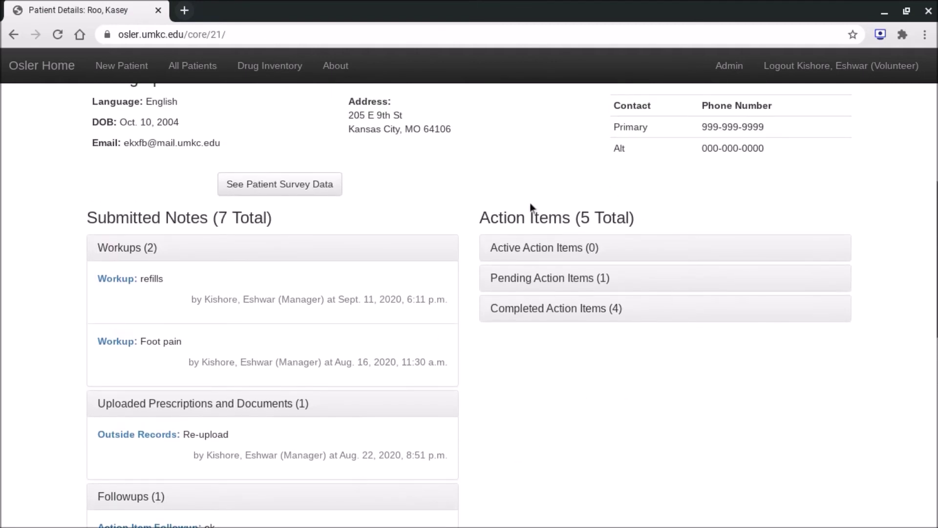
Expand the Active, Pending and Completed Action Items panels, then open the Foot pain workup.
click(581, 253)
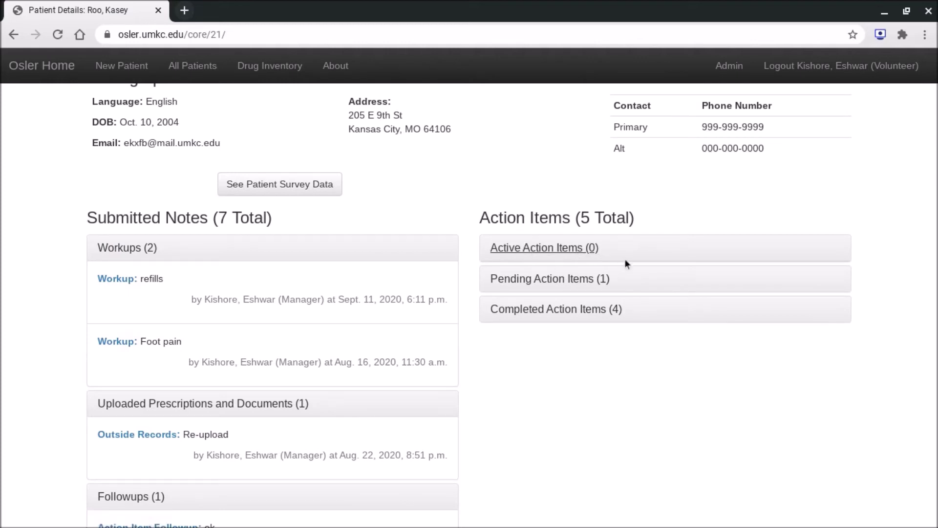
click(551, 280)
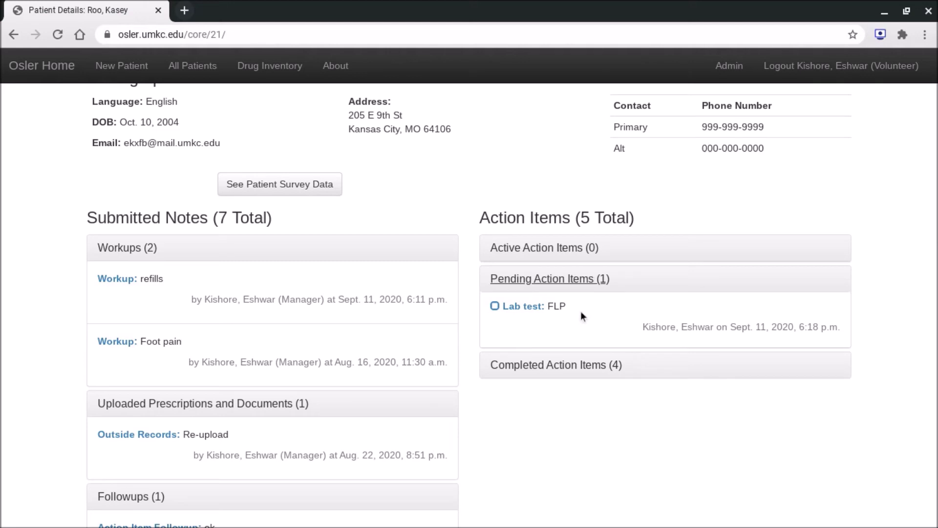
scroll(580, 311, up, 8)
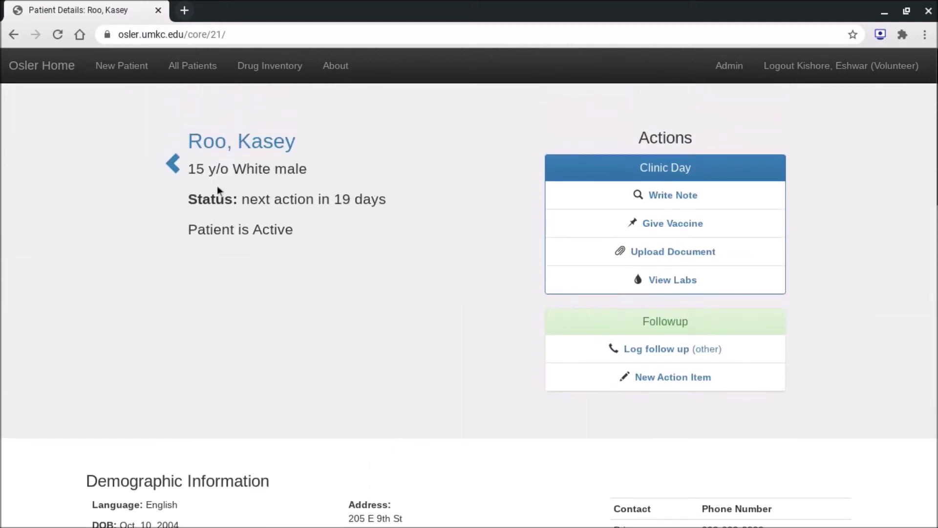
scroll(396, 210, down, 7)
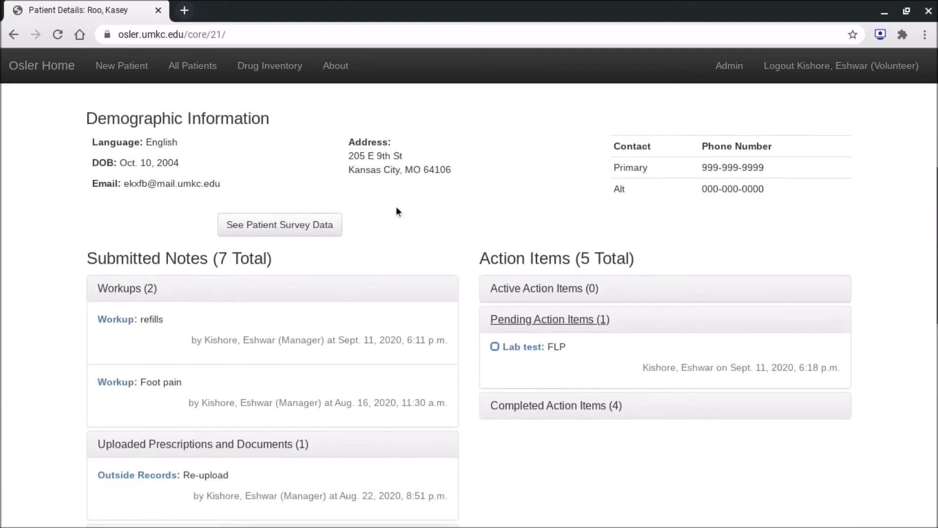
click(512, 403)
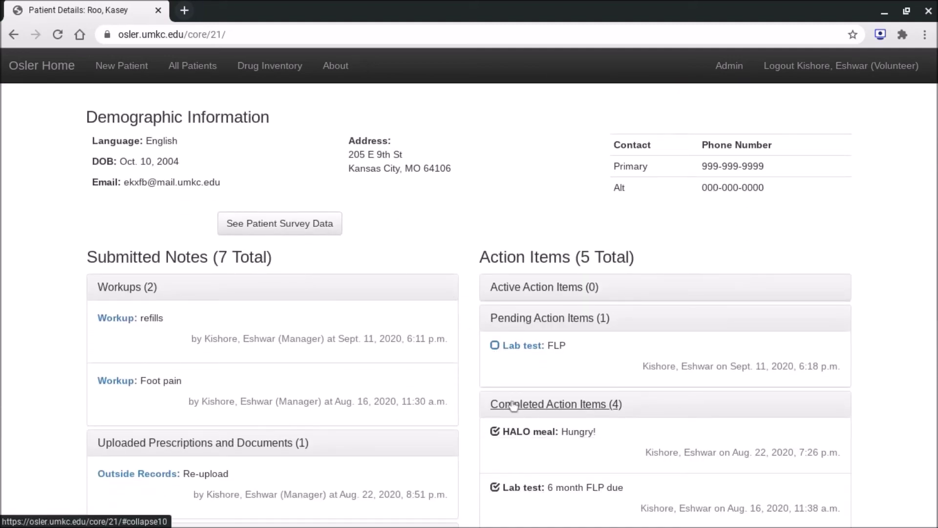
scroll(513, 403, down, 4)
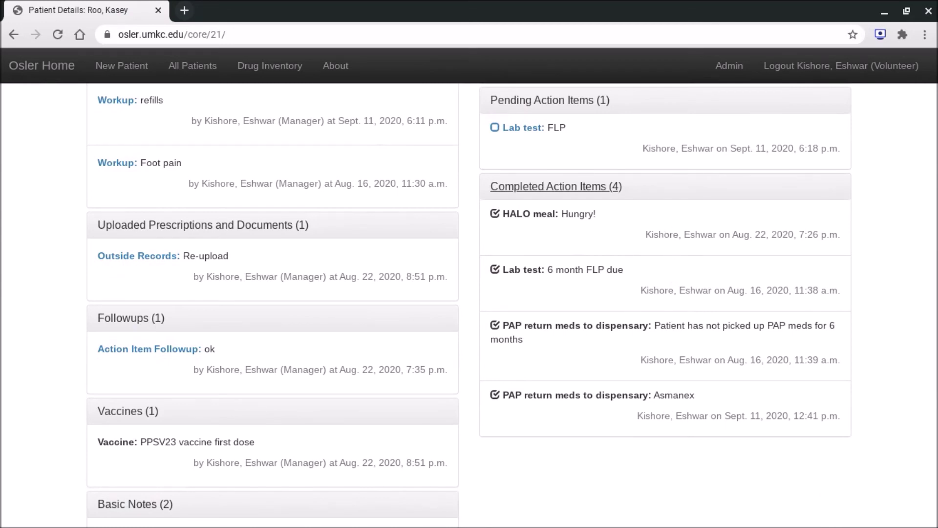
scroll(669, 232, up, 3)
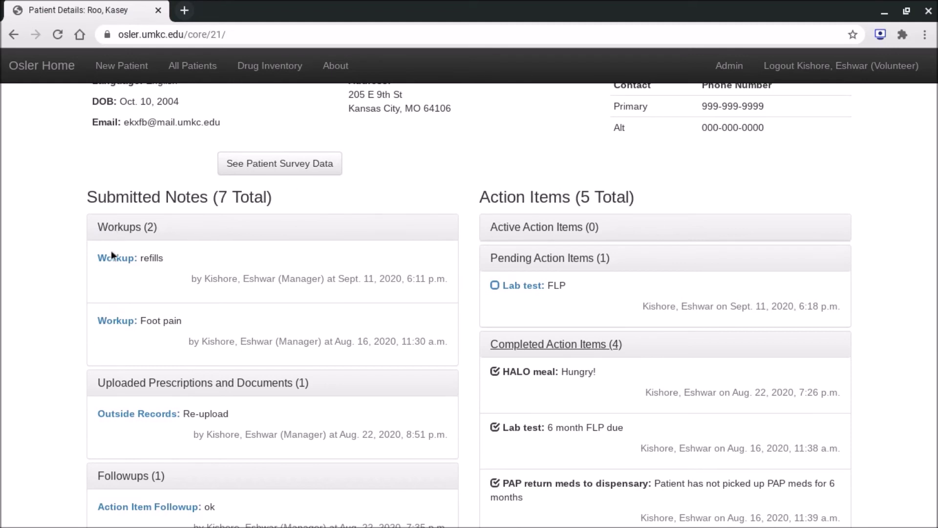
click(113, 322)
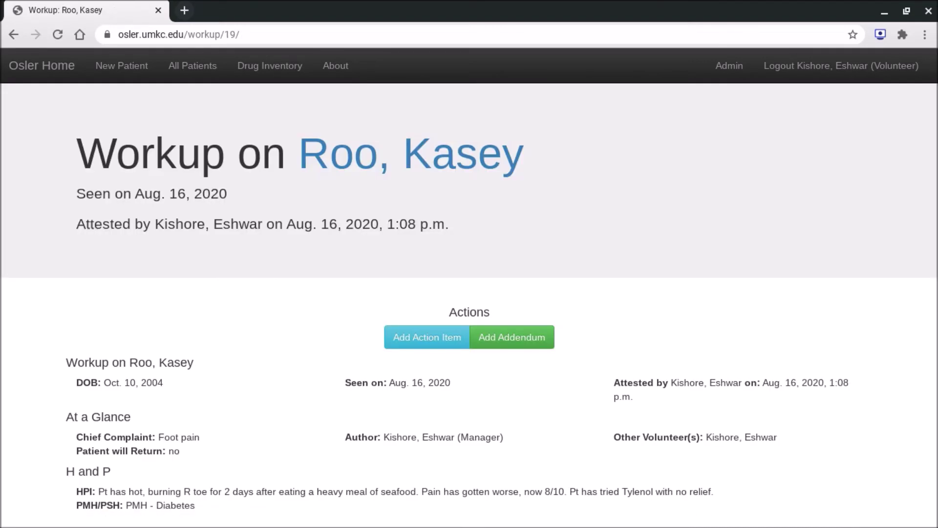
Scroll through the Aug. 16, 2020 Foot pain workup note.
scroll(63, 177, down, 4)
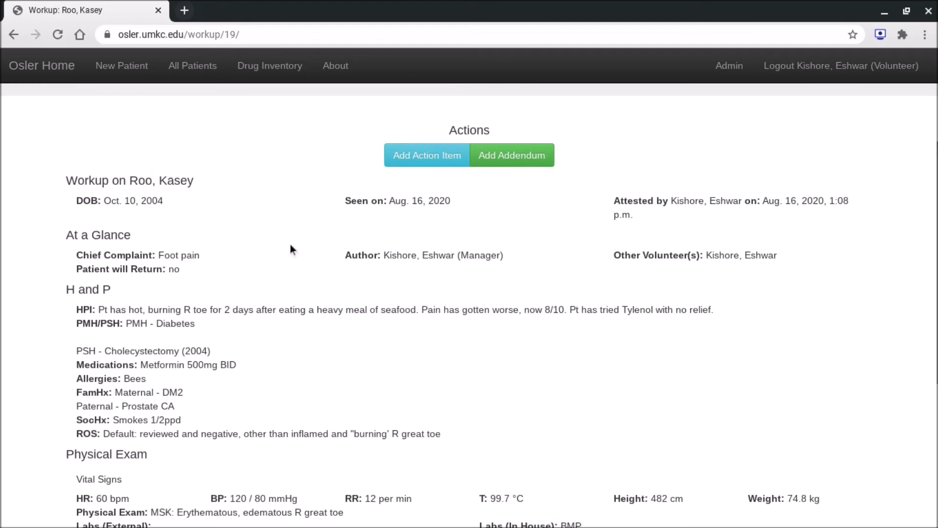
scroll(290, 245, down, 4)
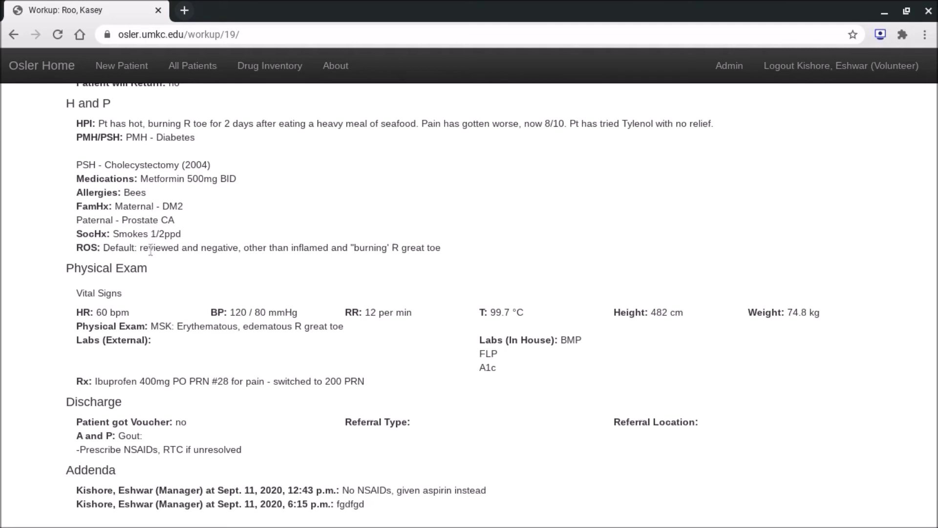
scroll(149, 262, down, 2)
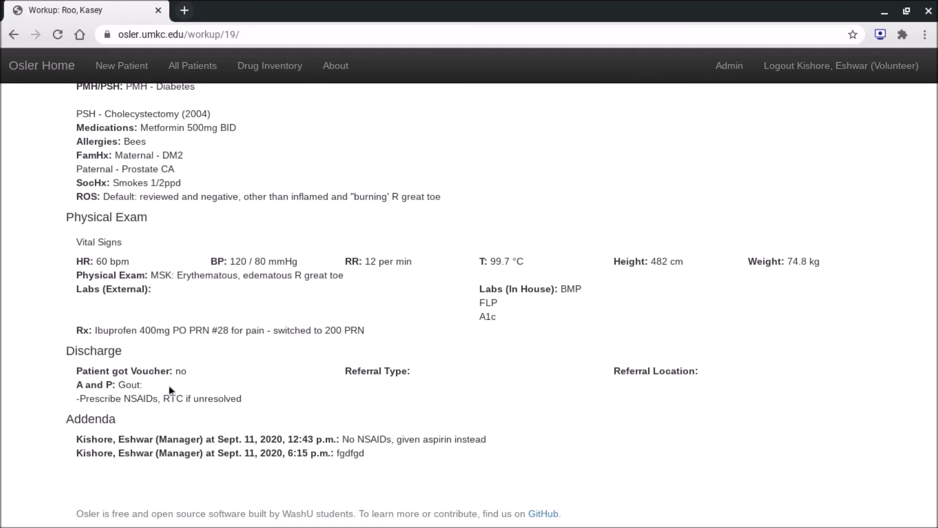
scroll(133, 356, down, 1)
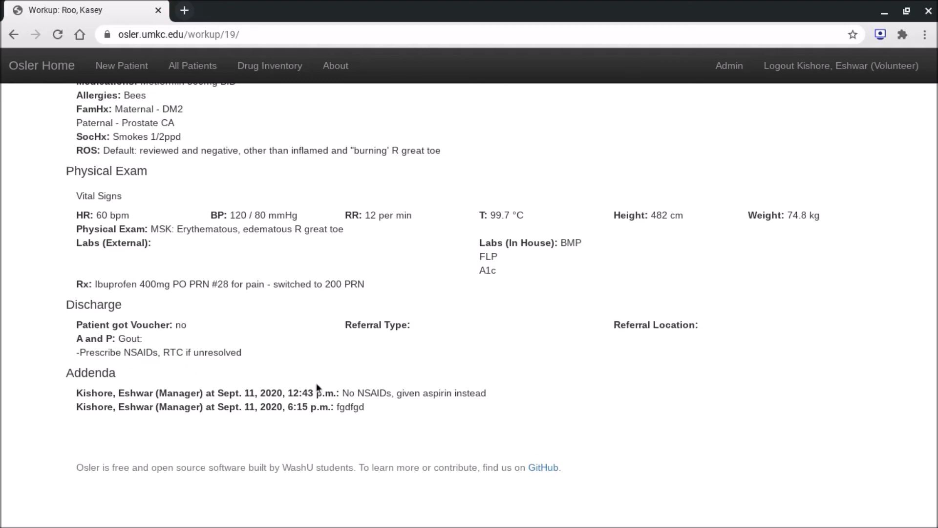
scroll(316, 382, up, 8)
scroll(315, 382, up, 2)
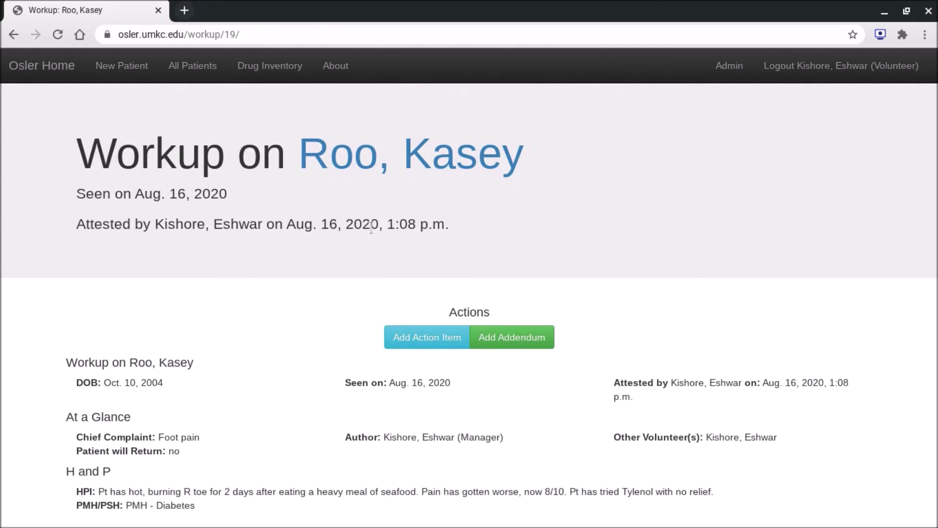
Return to the patient's details page and go to the Drug Inventory.
click(410, 157)
scroll(409, 157, down, 2)
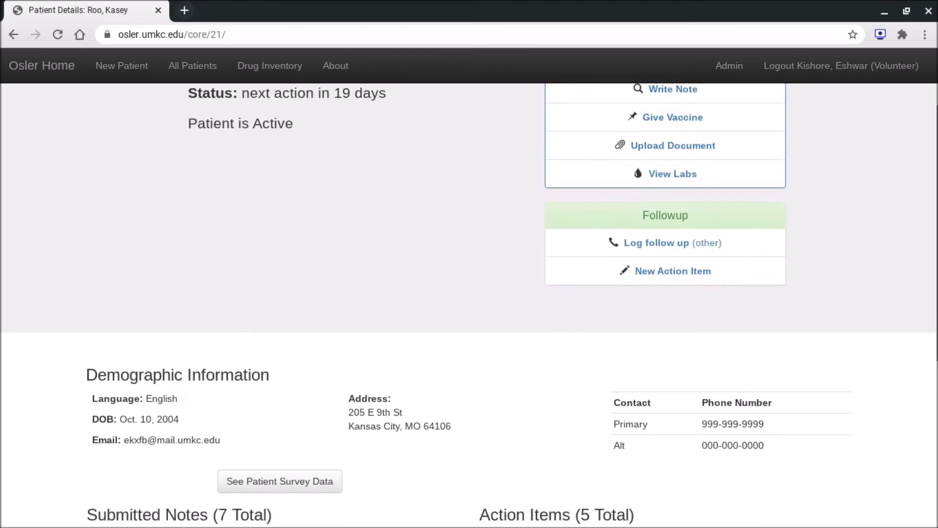
scroll(469, 305, up, 2)
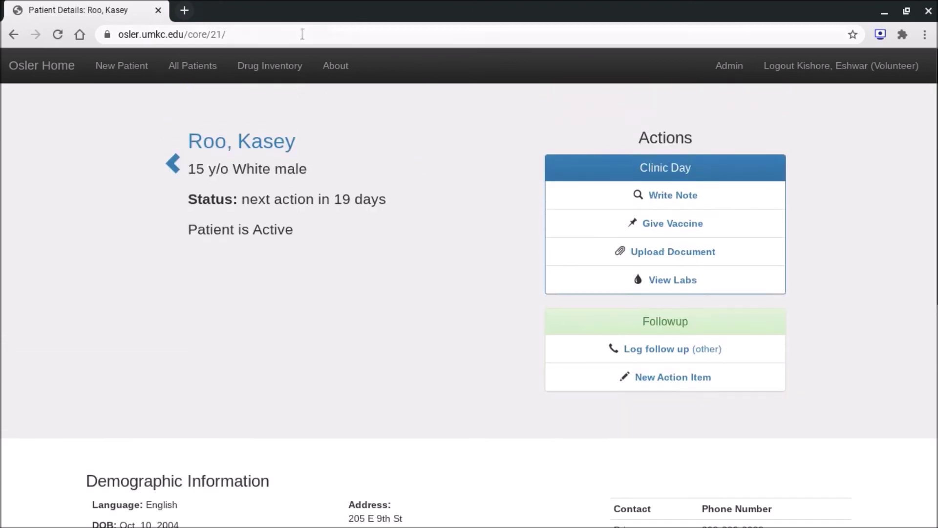
click(284, 65)
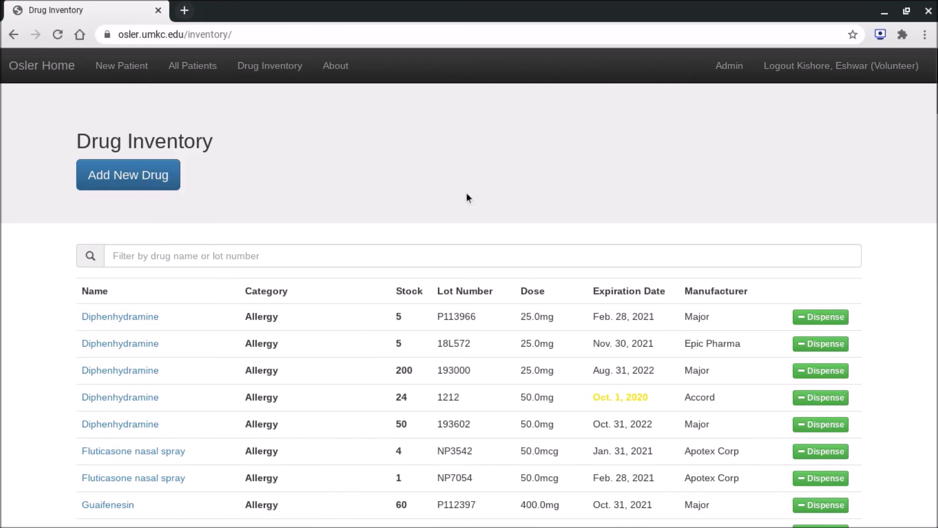
Filter the drug inventory by 'metop', clear the filter, then go to Osler Home.
scroll(466, 195, down, 5)
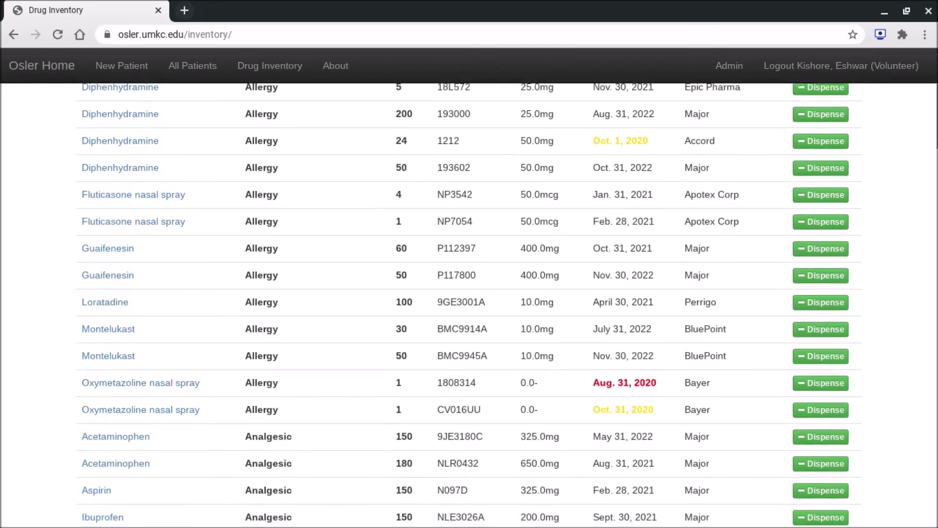
scroll(466, 303, up, 6)
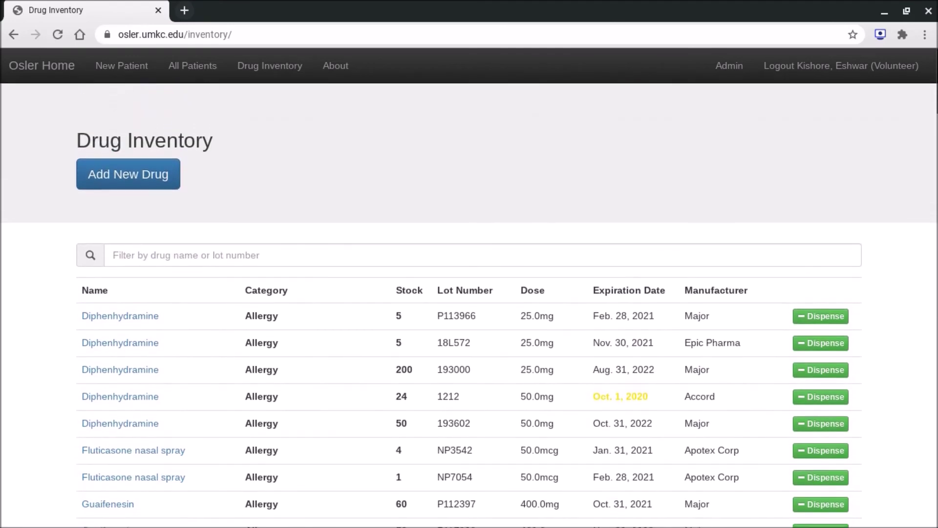
click(443, 254)
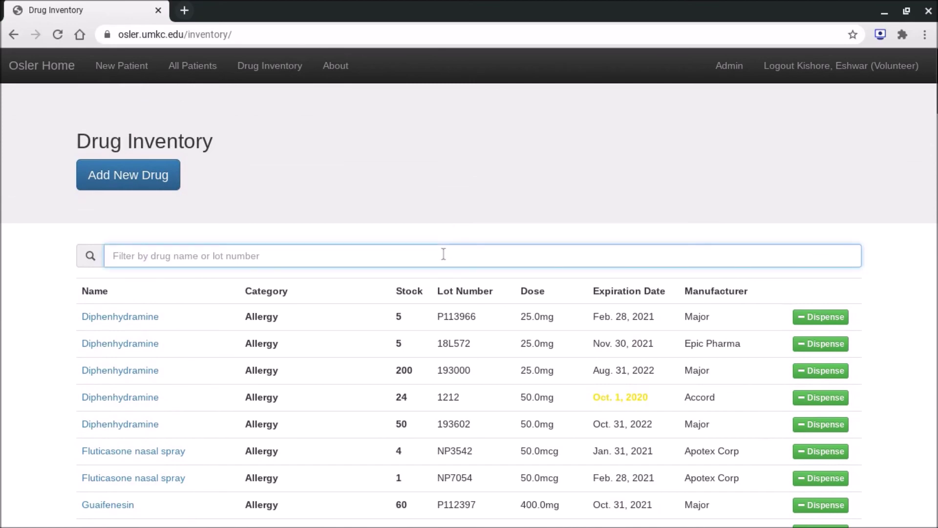
text(metop)
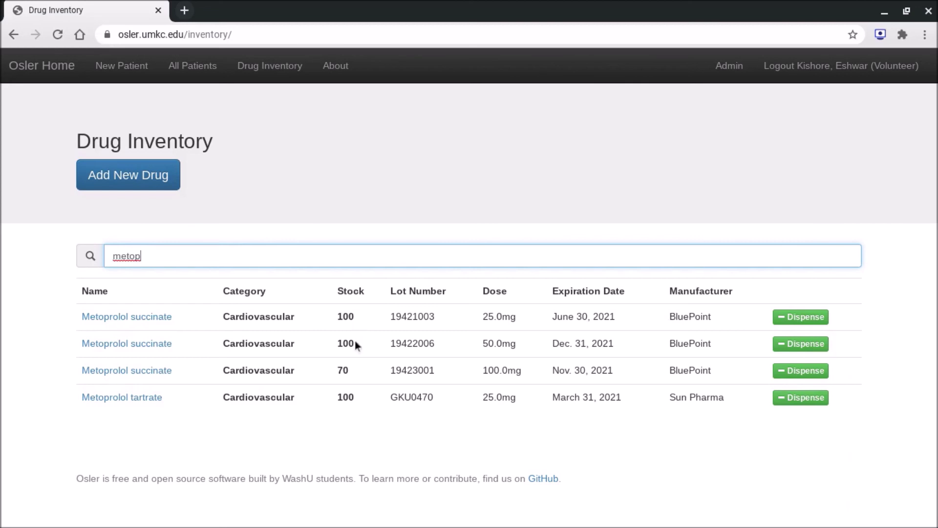
double_click(160, 261)
key(BackSpace)
click(28, 64)
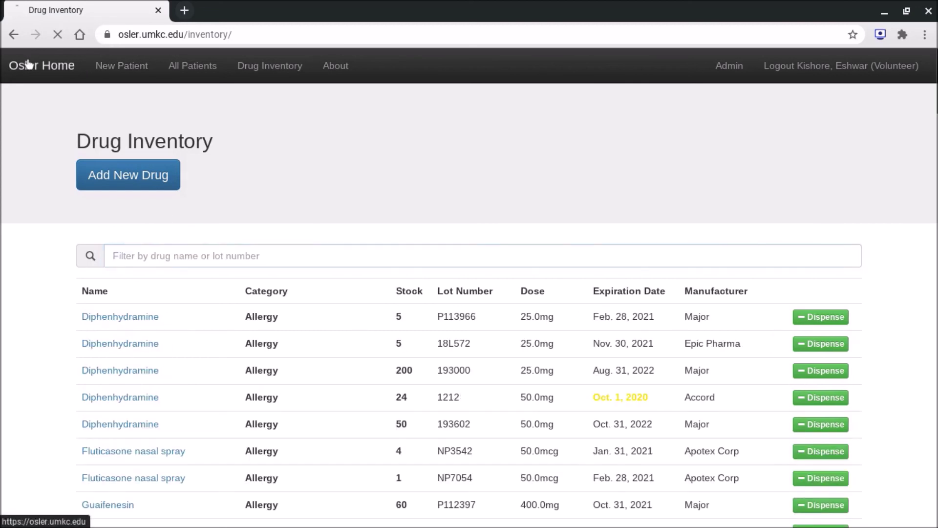